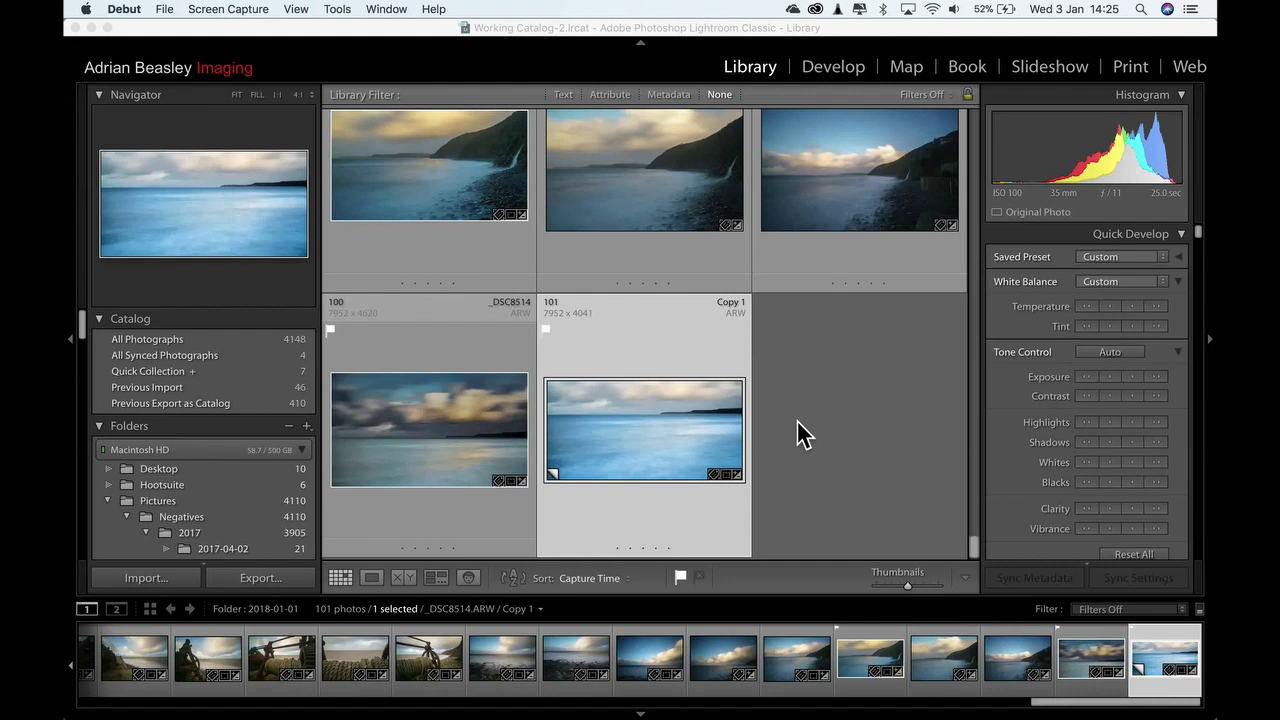
Open the selected Copy 1 of the _DSC8514 seascape as a Smart Object in Photoshop
{"action": "left_click", "coordinate": [630, 419]}
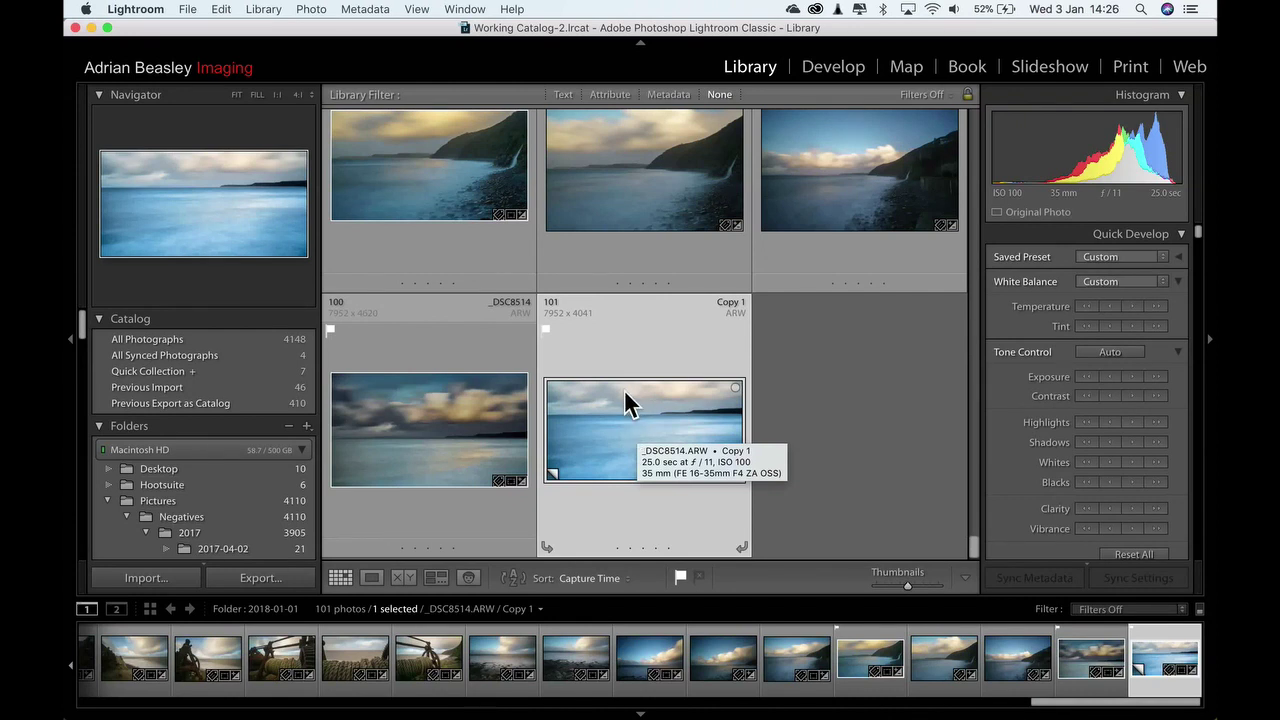
{"action": "right_click", "coordinate": [625, 392]}
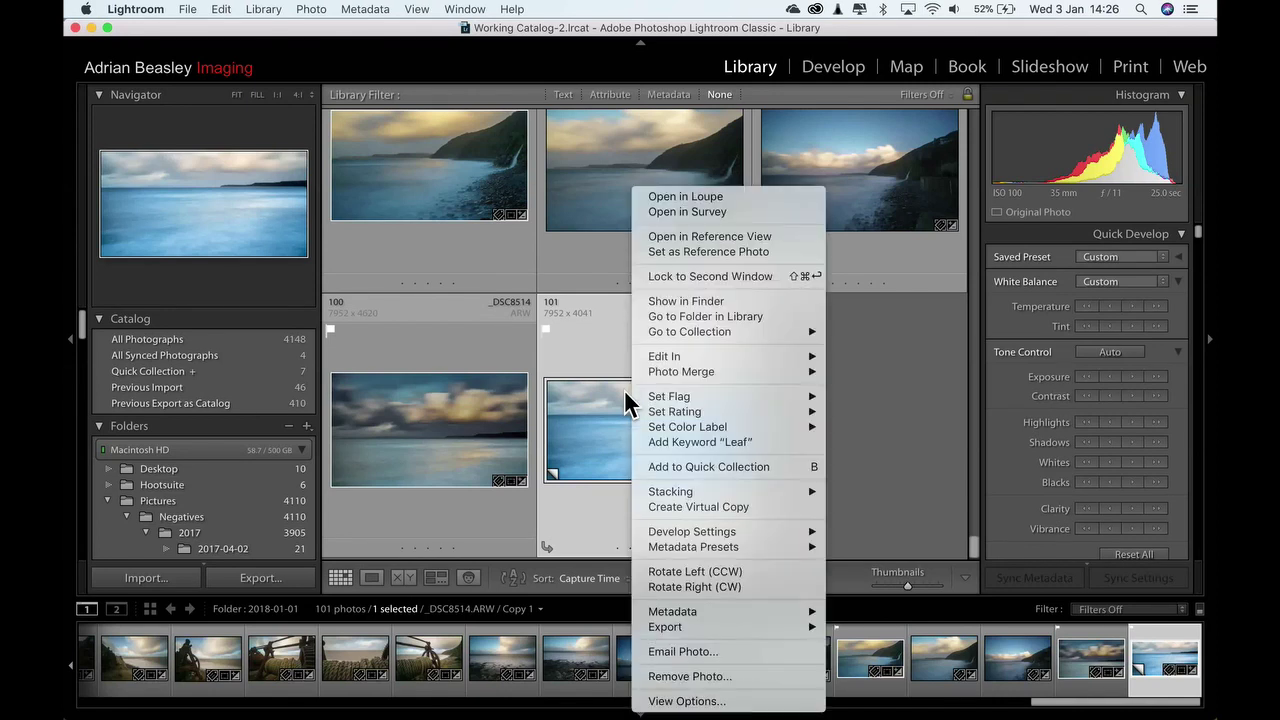
{"action": "mouse_move", "coordinate": [688, 348]}
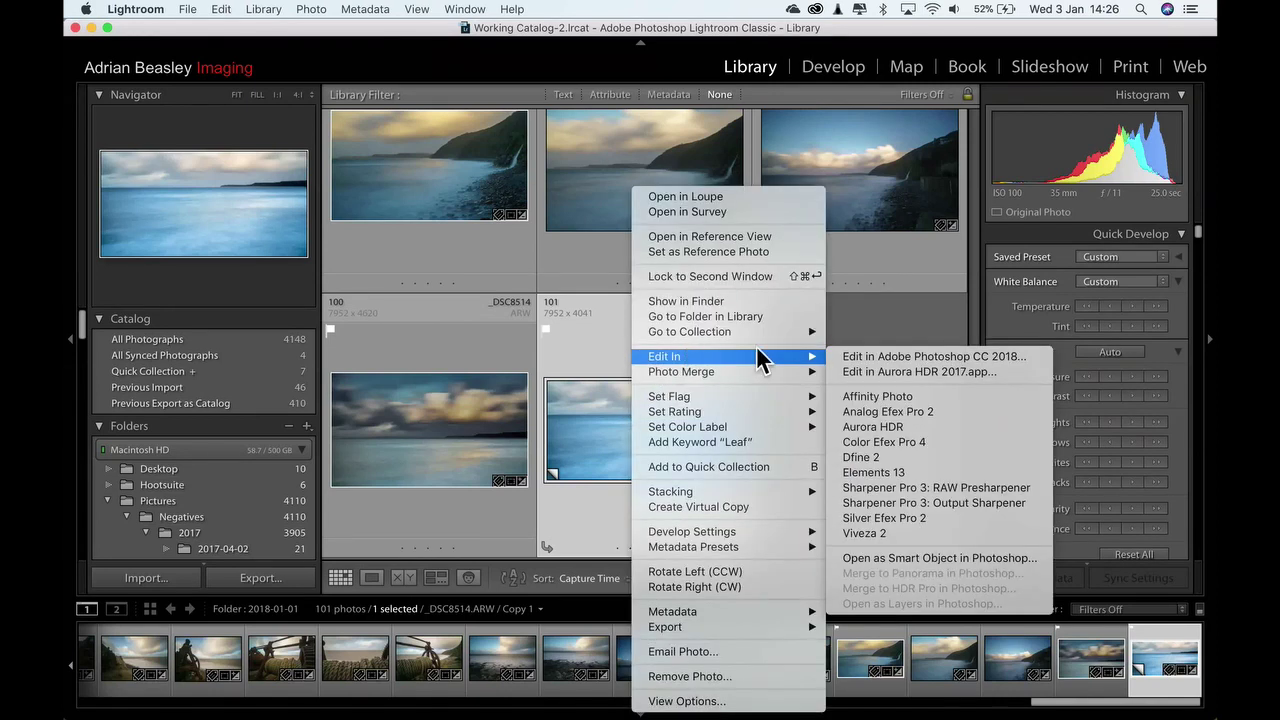
{"action": "left_click", "coordinate": [944, 558]}
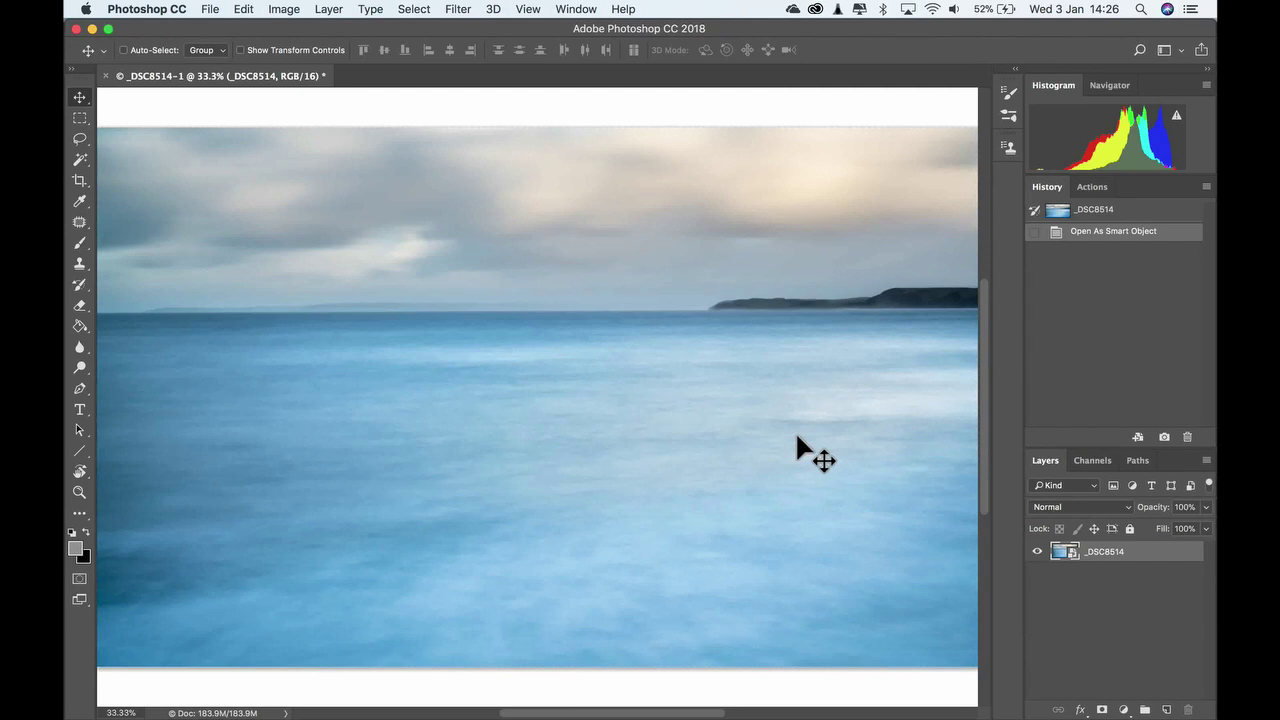
Open the raw settings of the _DSC8514 Smart Object layer and review its Tone Curve and Lens Corrections
{"action": "key", "text": "super+minus"}
{"action": "key", "text": "super+minus"}
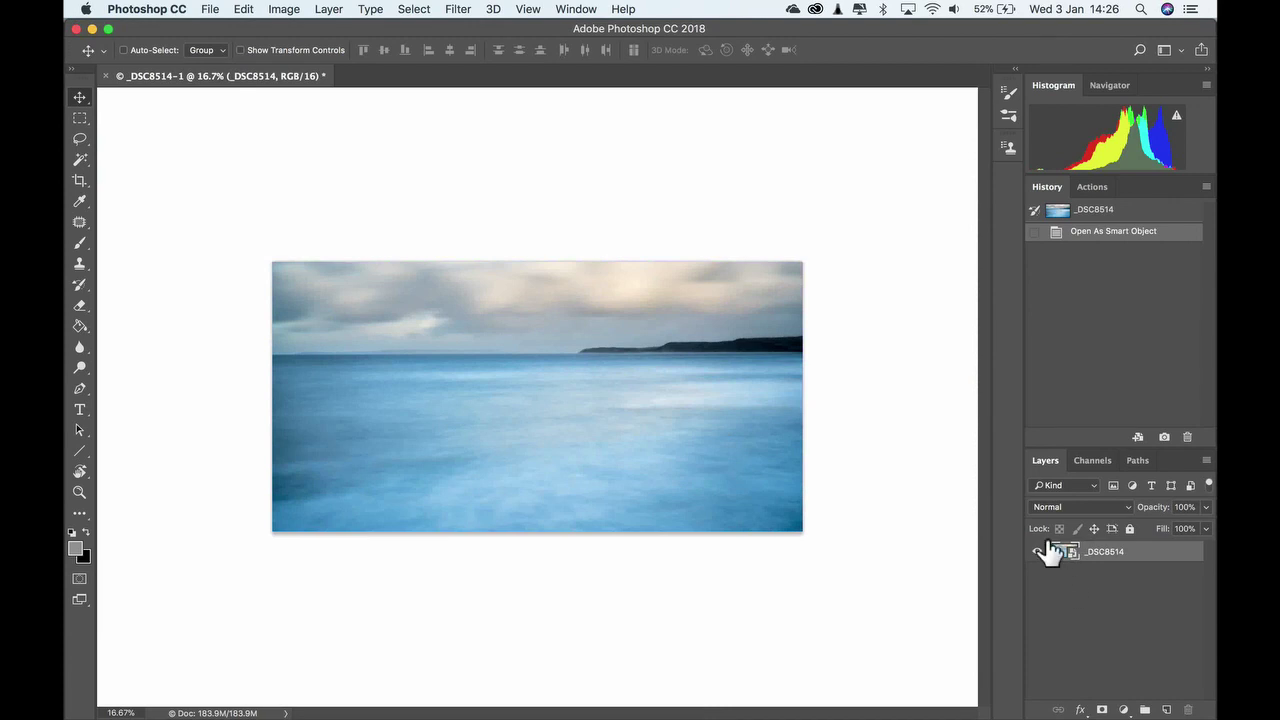
{"action": "double_click", "coordinate": [1052, 548]}
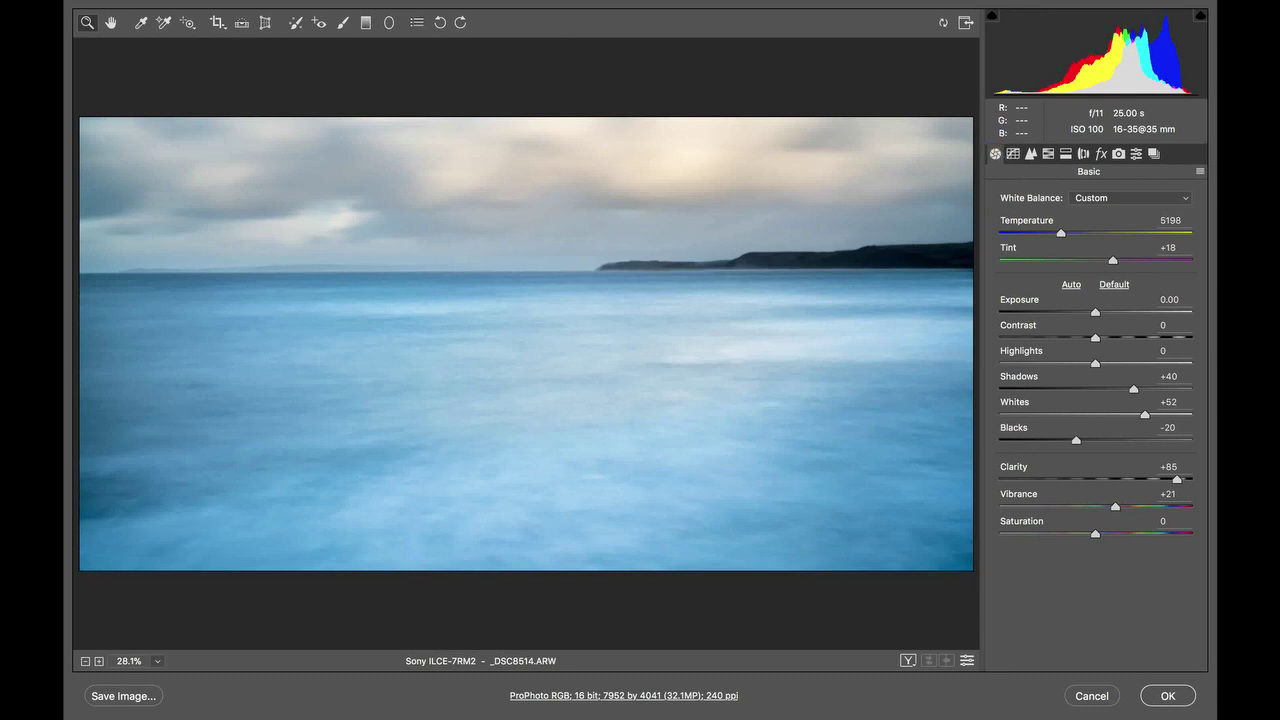
{"action": "left_click", "coordinate": [1012, 154]}
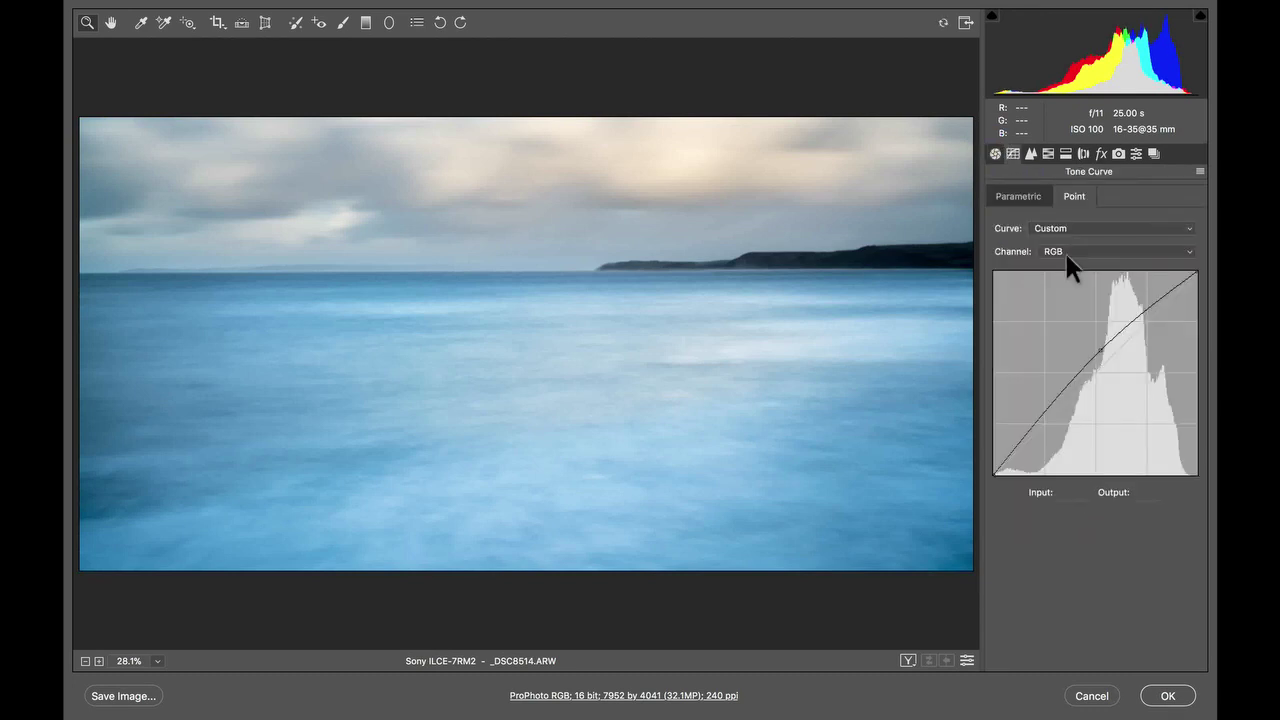
{"action": "left_click", "coordinate": [1082, 153]}
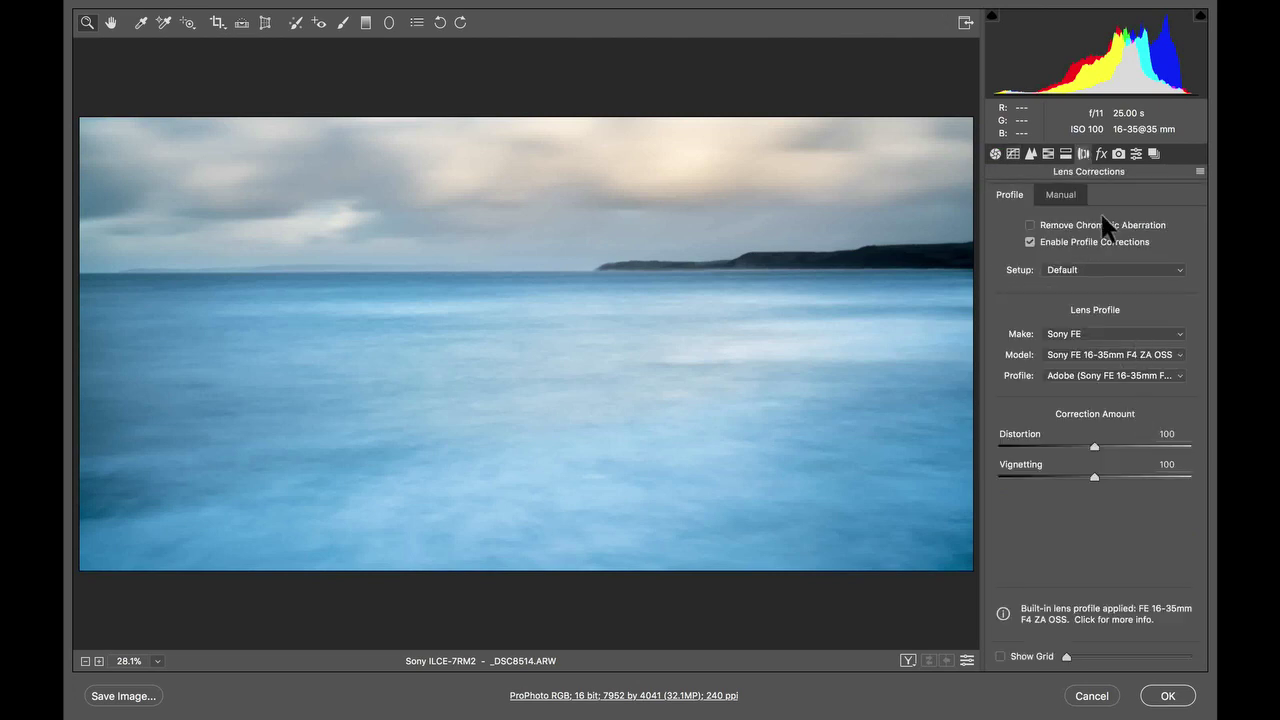
Examine the existing Radial Filter on the water and the Adjustment Brush edit on the headland, and close the raw settings without changes
{"action": "left_click", "coordinate": [389, 22]}
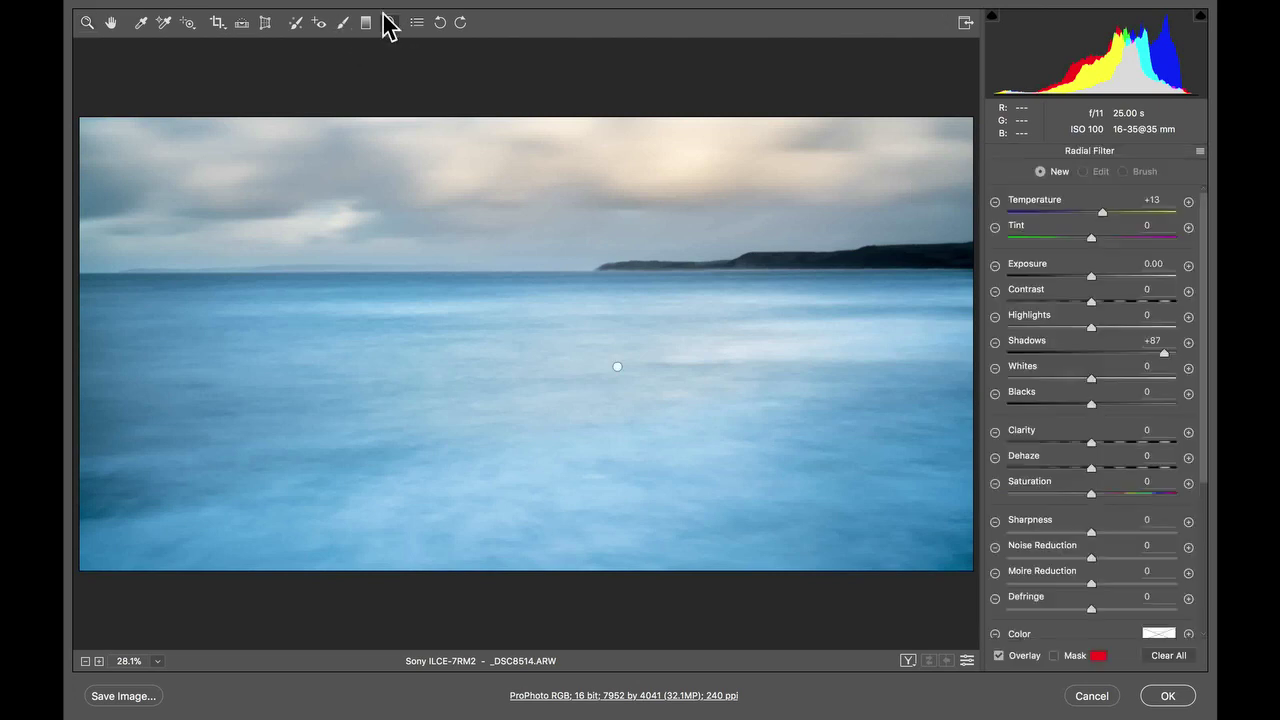
{"action": "mouse_move", "coordinate": [615, 366]}
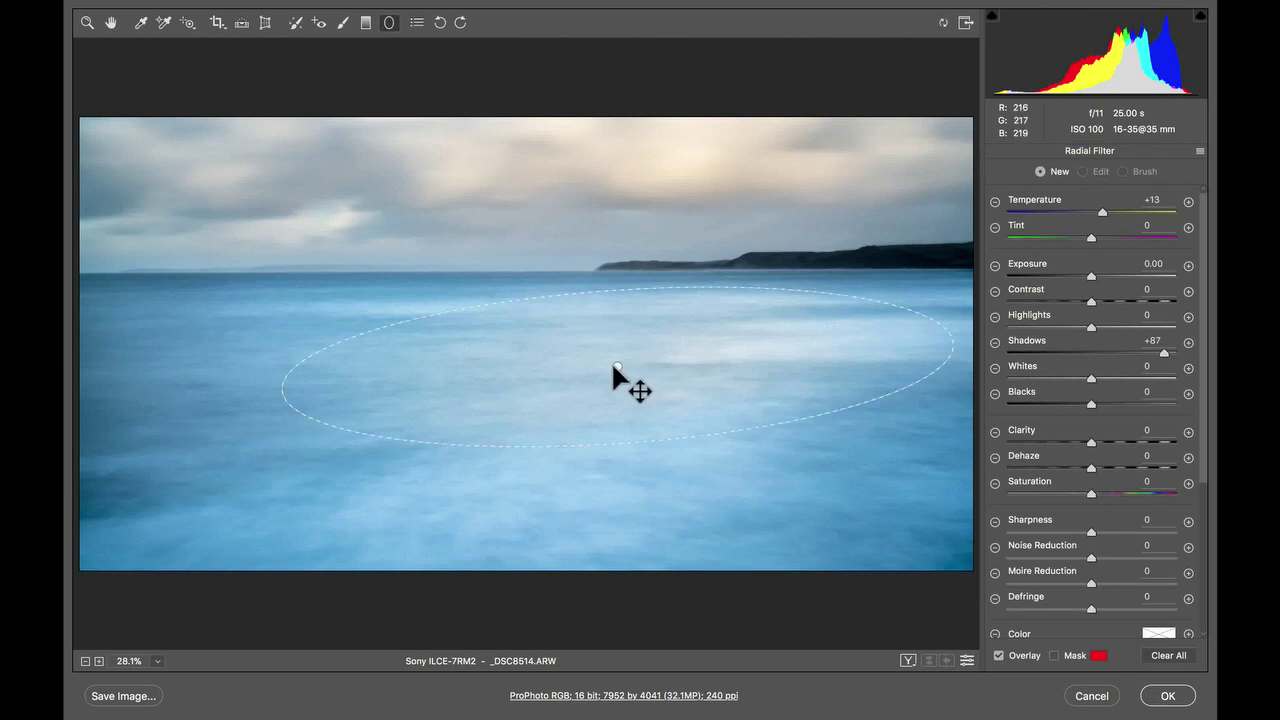
{"action": "left_click", "coordinate": [616, 367]}
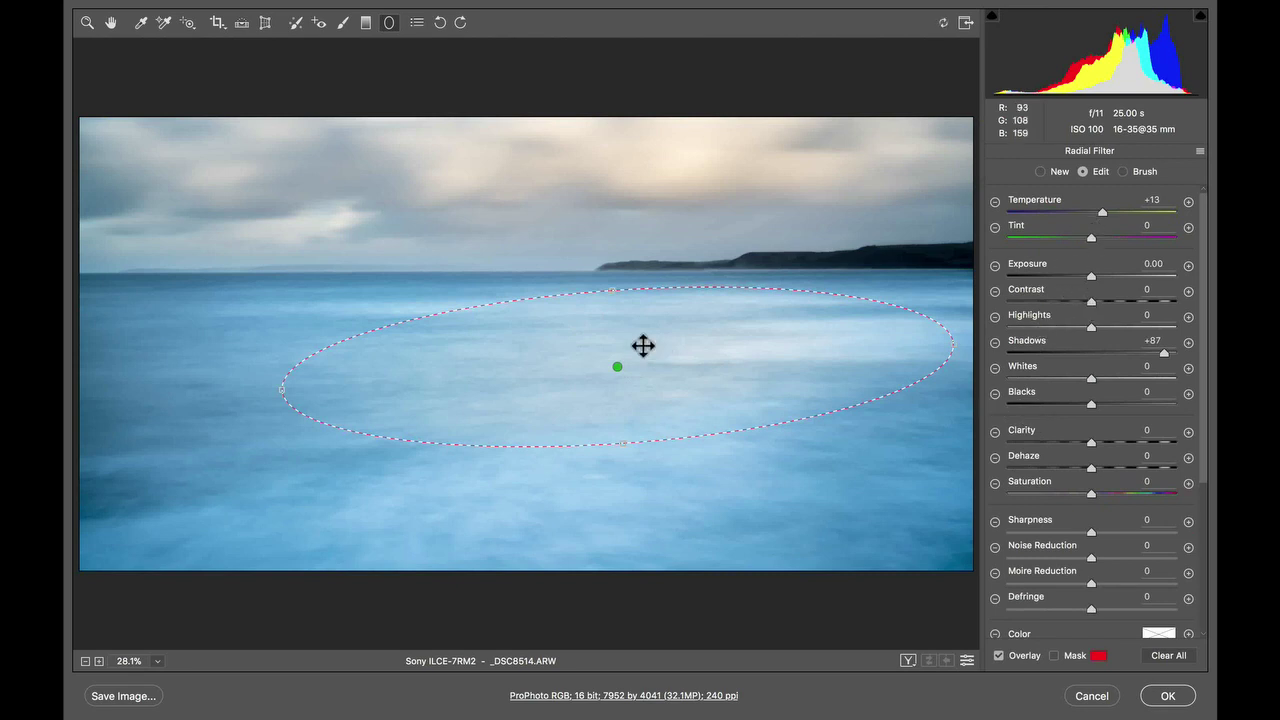
{"action": "left_click", "coordinate": [342, 23]}
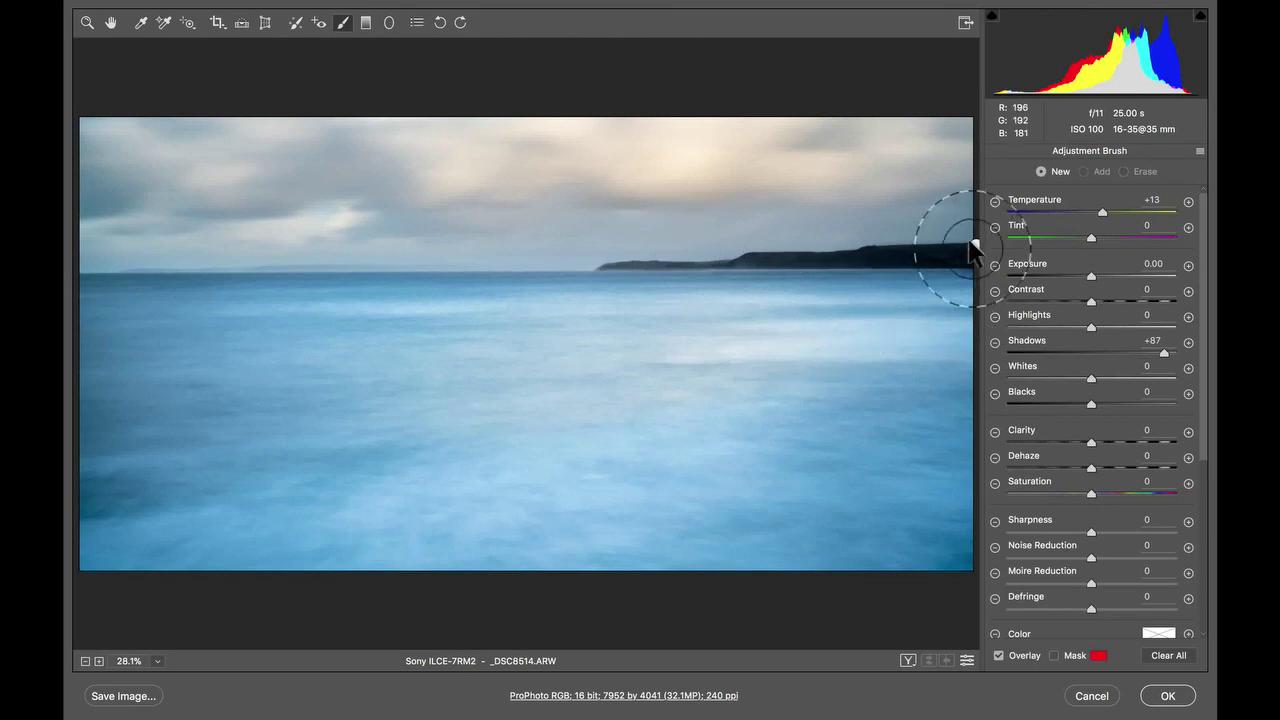
{"action": "left_click", "coordinate": [975, 248]}
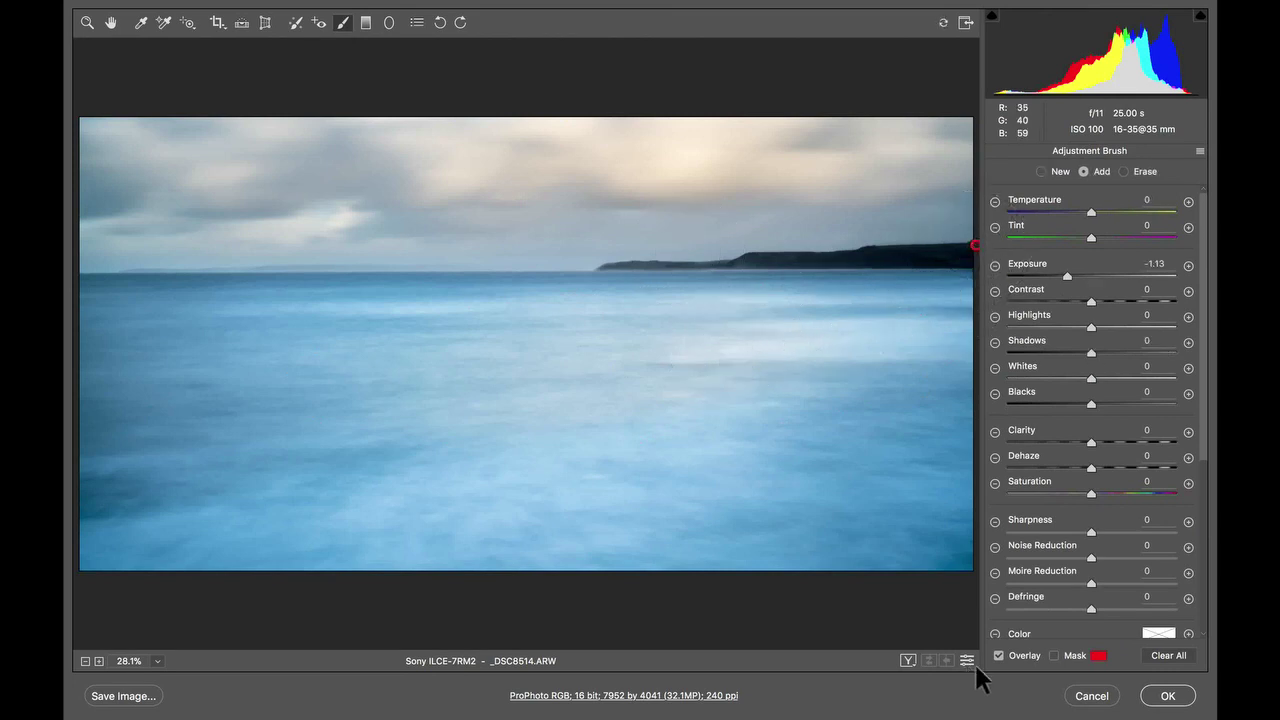
{"action": "left_click", "coordinate": [1104, 698]}
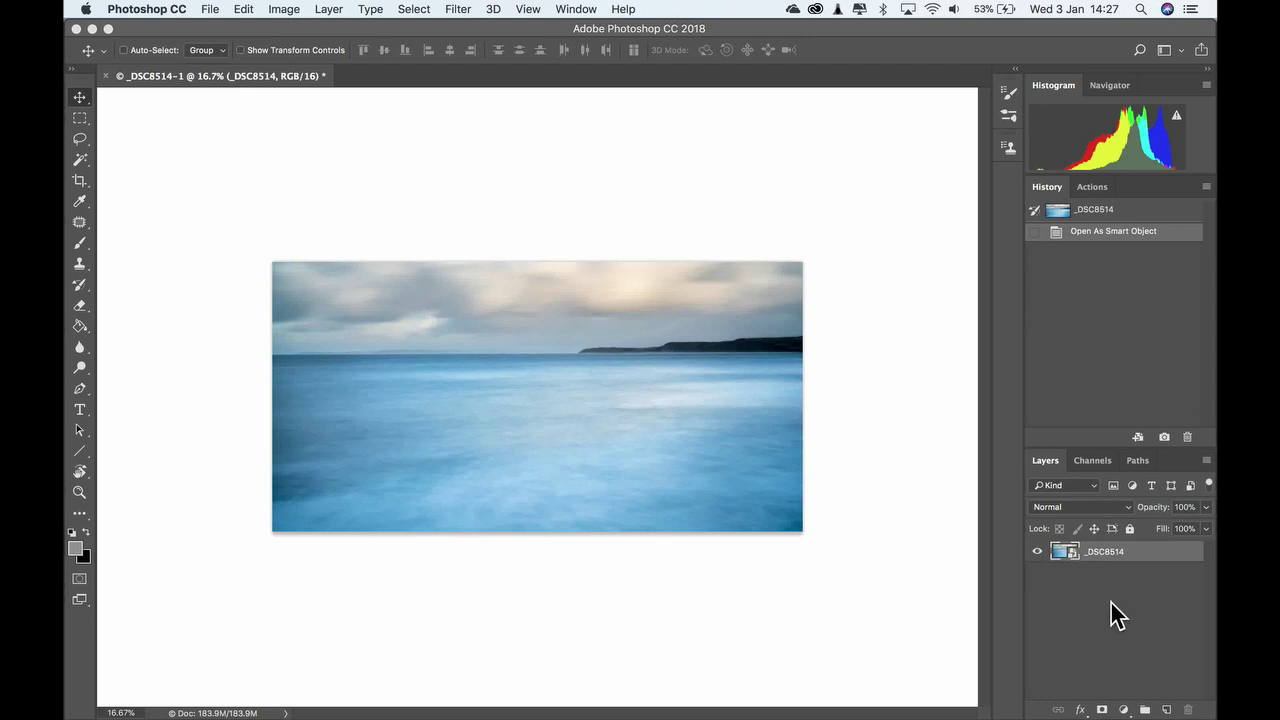
Add a Levels adjustment layer above the photo and darken the midtones to 0.68
{"action": "left_click", "coordinate": [1118, 708]}
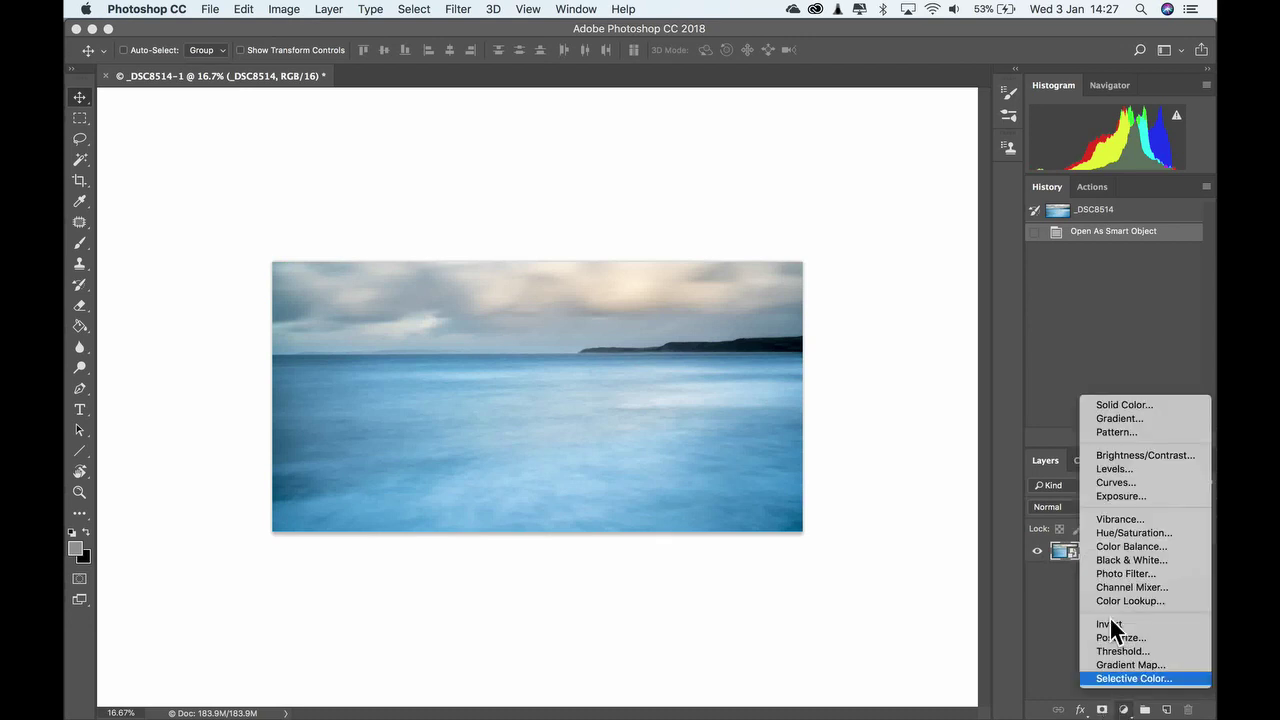
{"action": "left_click", "coordinate": [1118, 468]}
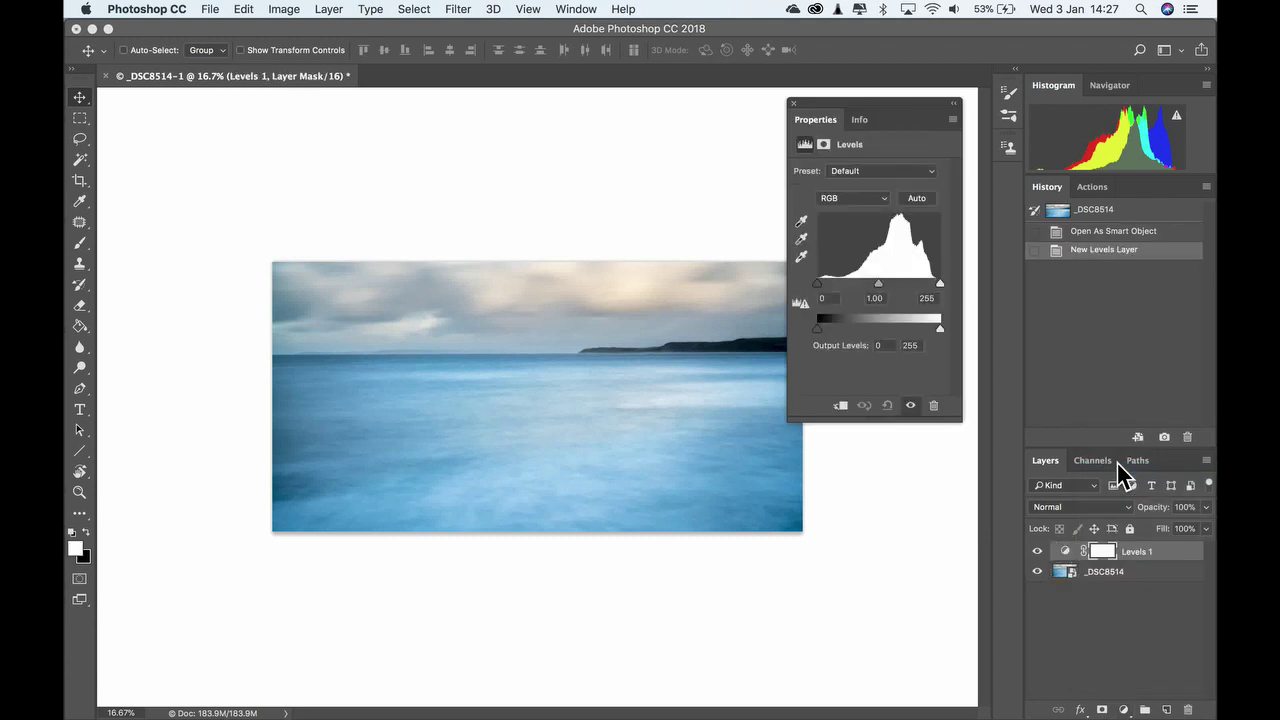
{"action": "left_click_drag", "start_coordinate": [876, 285], "coordinate": [890, 280]}
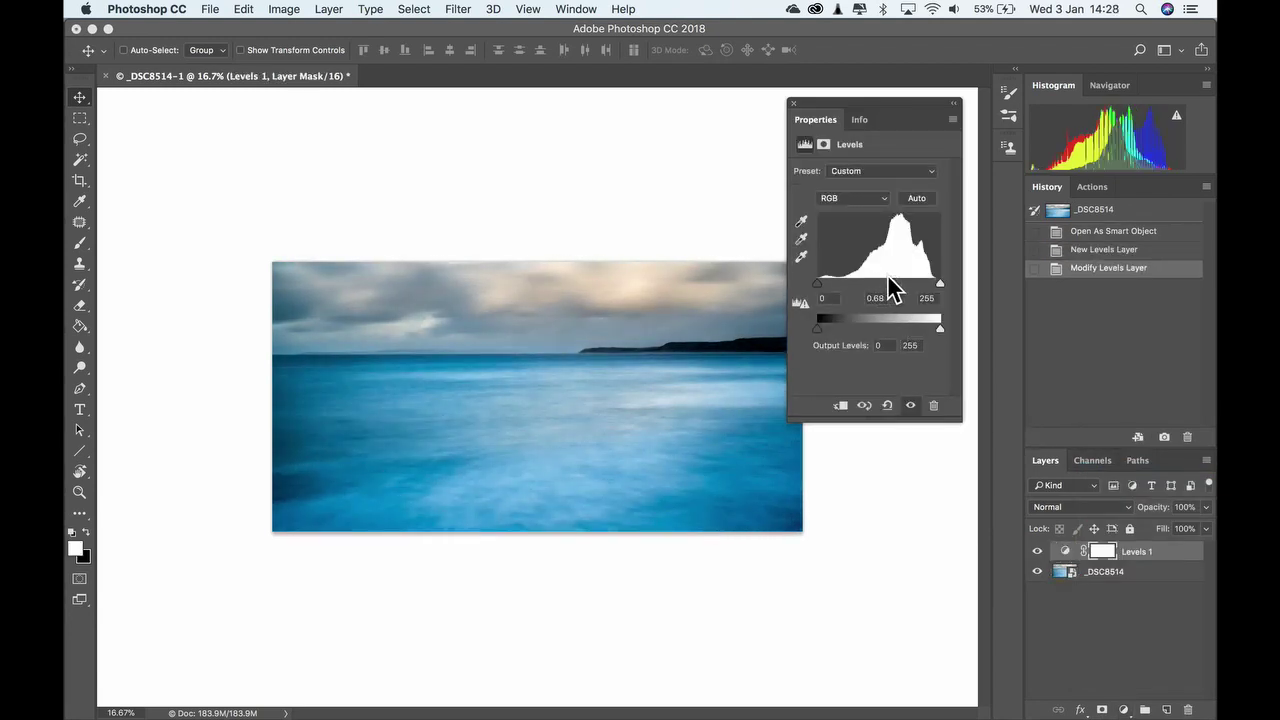
{"action": "left_click", "coordinate": [791, 103]}
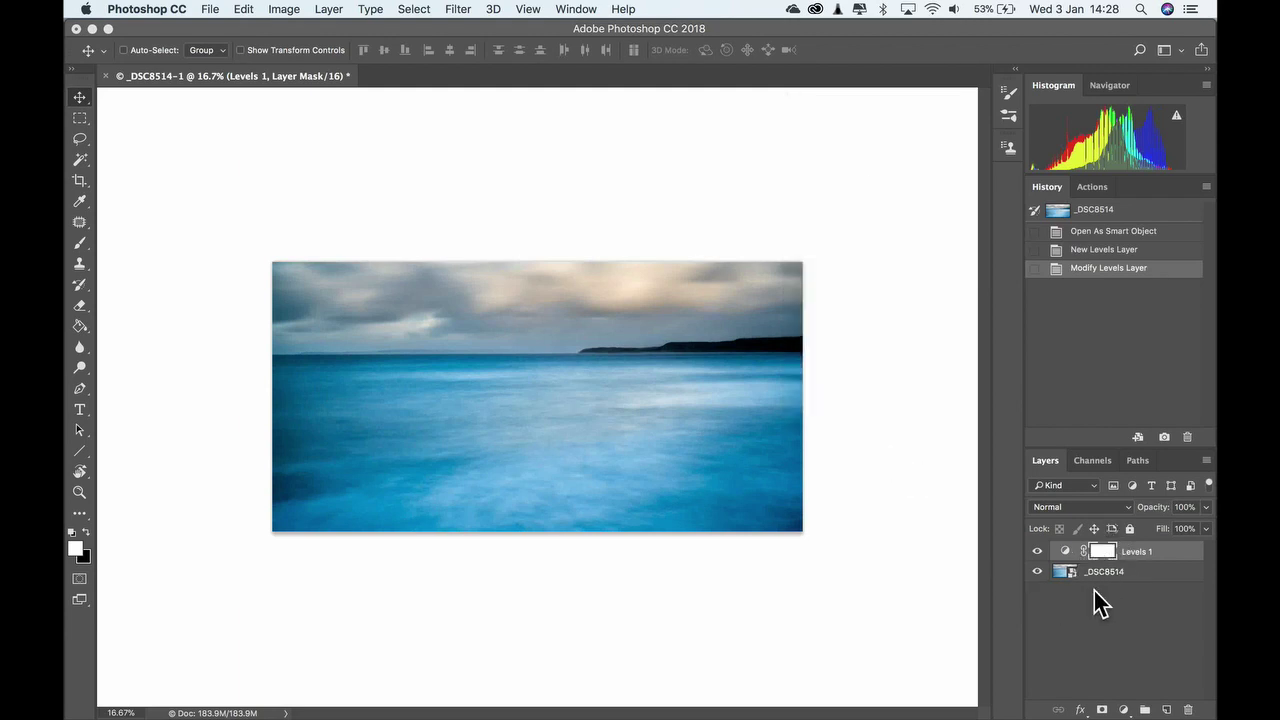
Quit Photoshop, saving the changes to the _DSC8514-1 document
{"action": "left_click", "coordinate": [146, 8]}
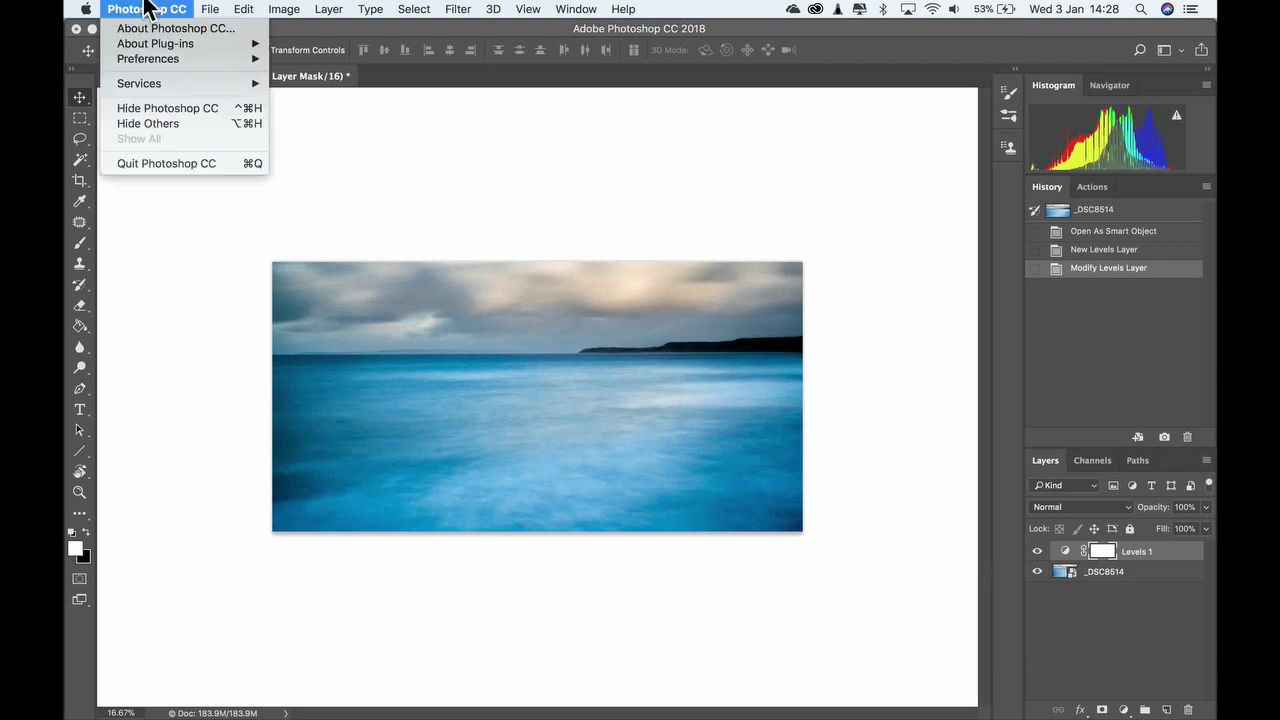
{"action": "left_click", "coordinate": [165, 157]}
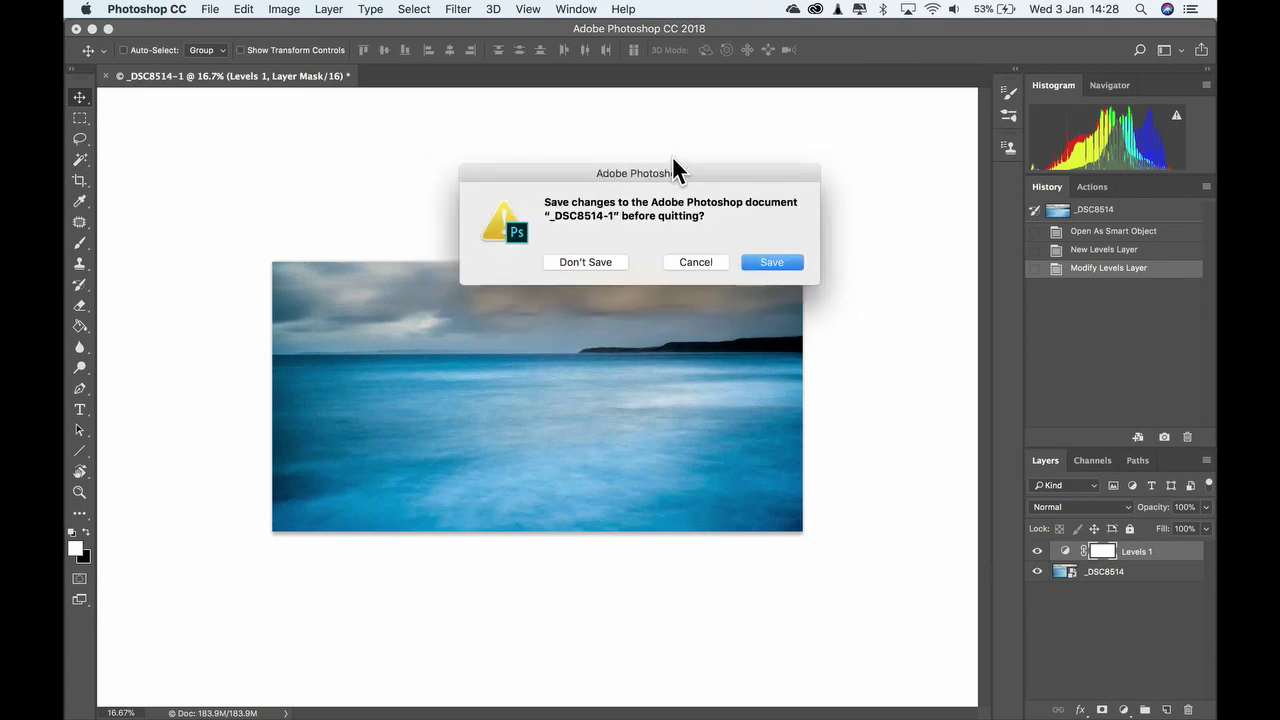
{"action": "left_click", "coordinate": [772, 262]}
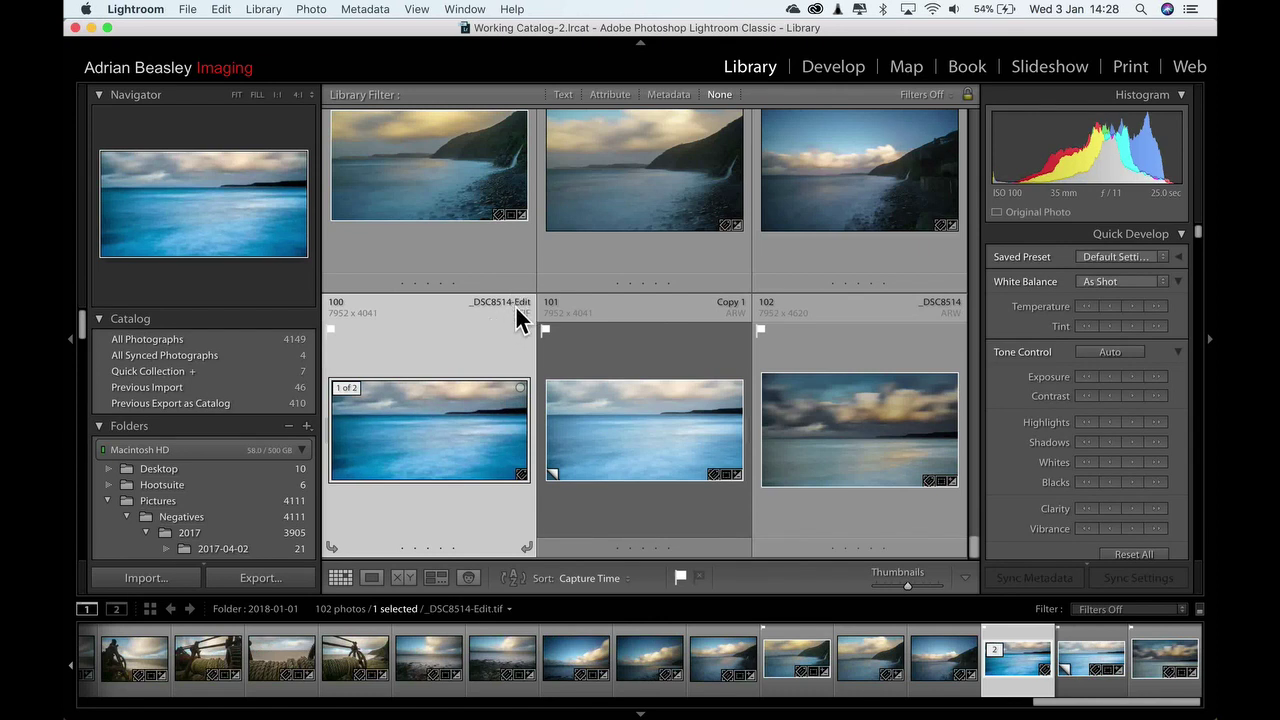
Open the _DSC8514-Edit TIFF from Lightroom in Adobe Photoshop CC 2018 with the Edit Original option
{"action": "right_click", "coordinate": [426, 400]}
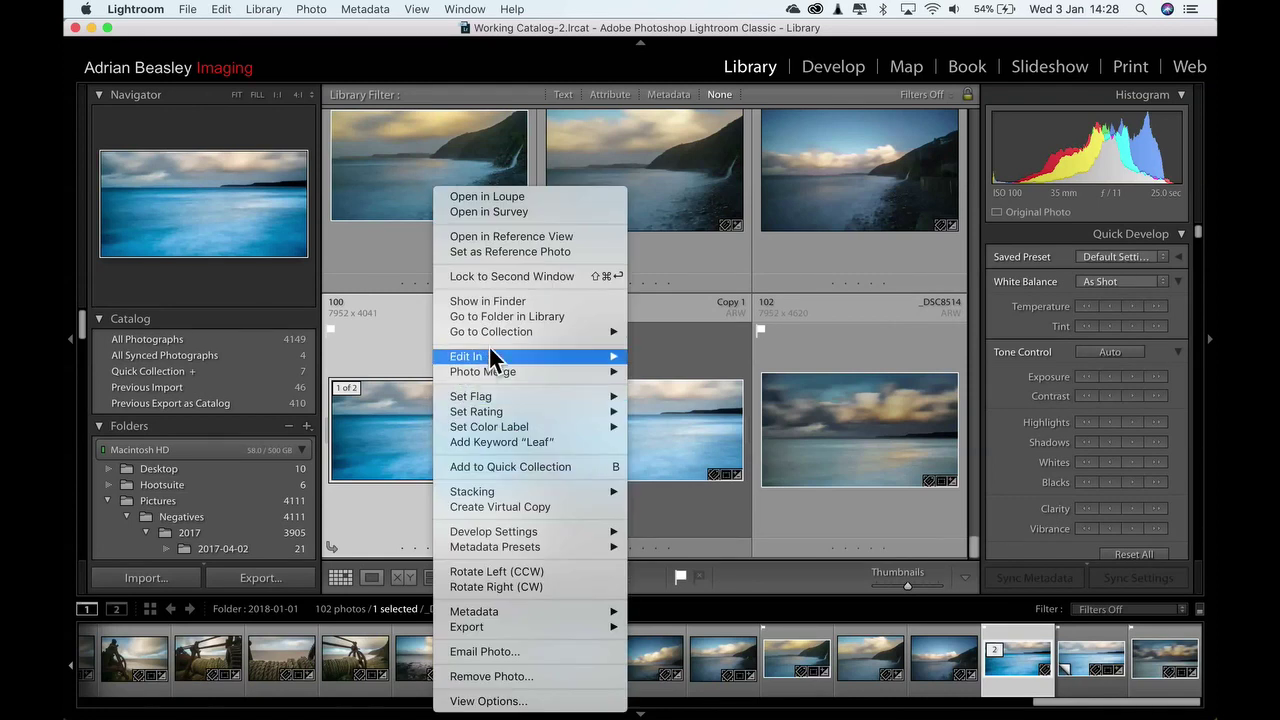
{"action": "mouse_move", "coordinate": [492, 347]}
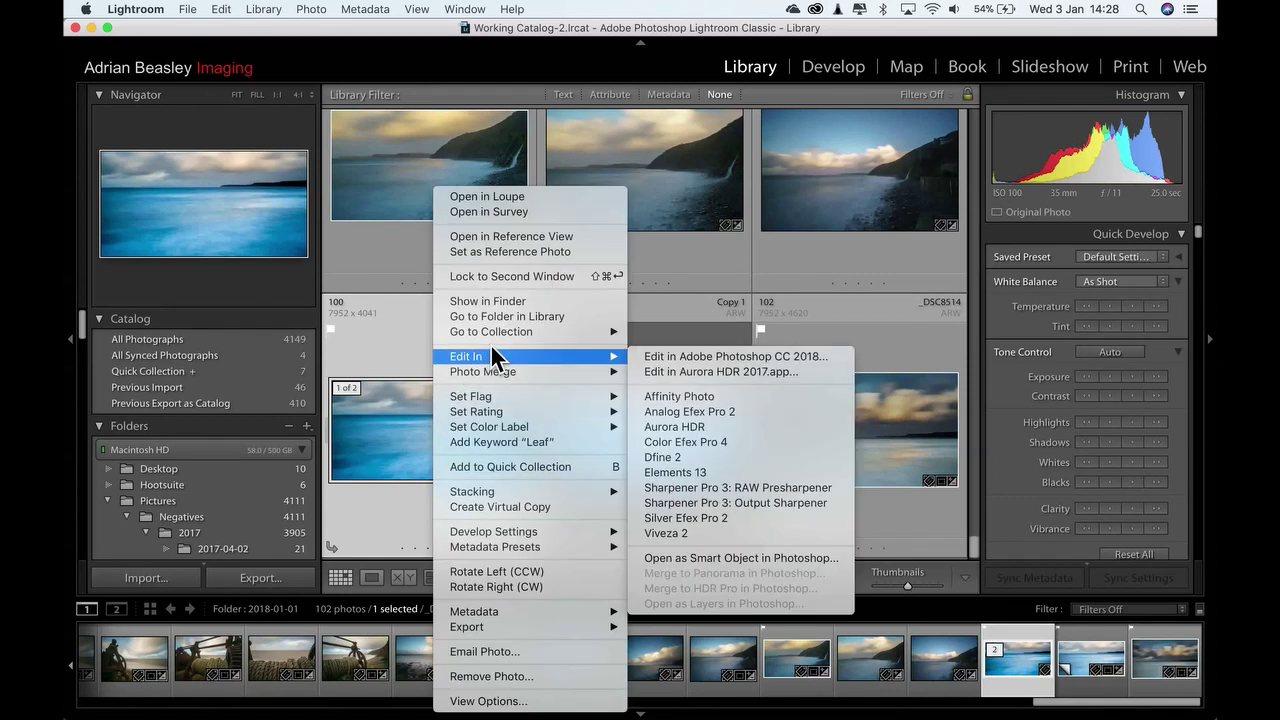
{"action": "left_click", "coordinate": [671, 352]}
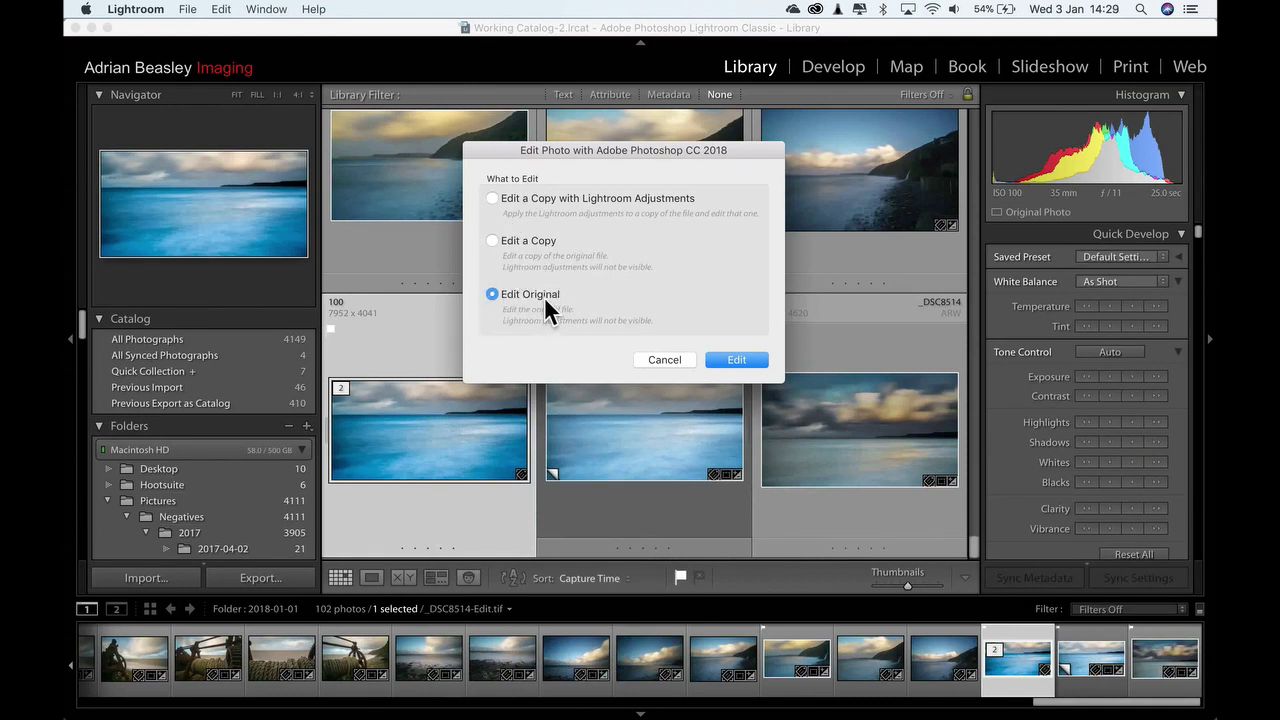
{"action": "left_click", "coordinate": [741, 360]}
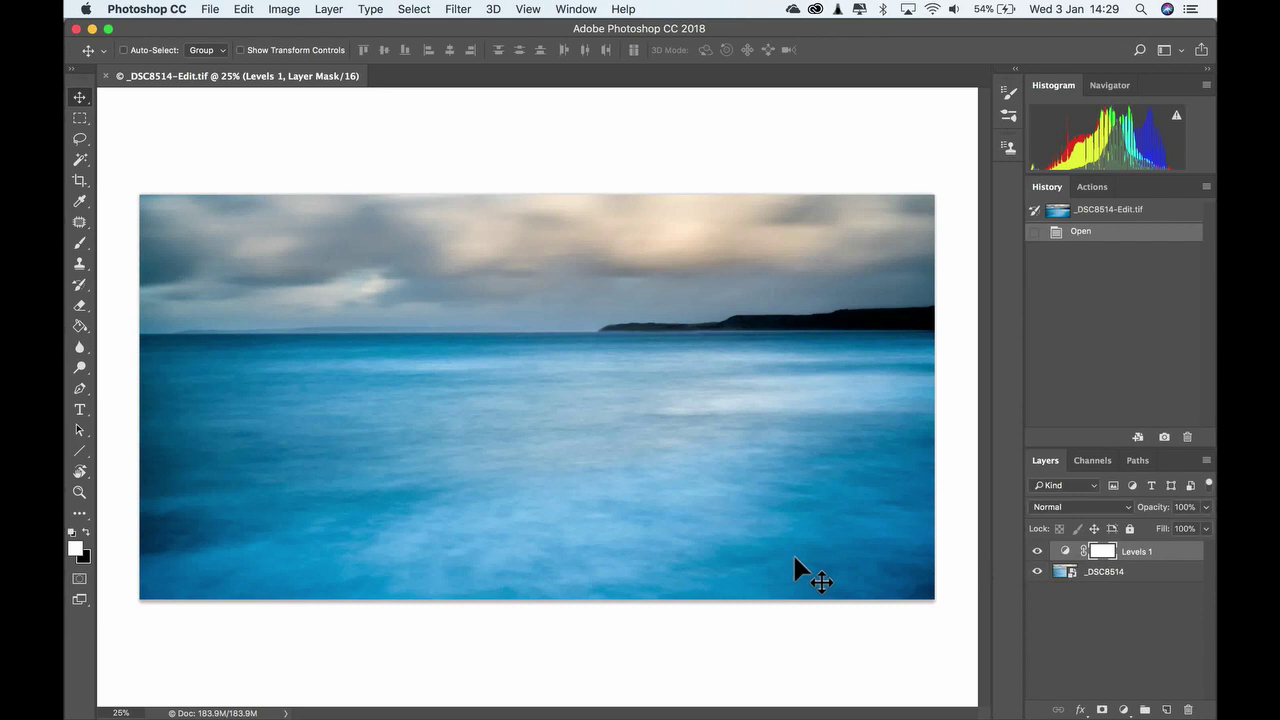
Run the Simple Frame (SMART) action from the AB Actions set on the _DSC8514 layer
{"action": "left_click", "coordinate": [1070, 568]}
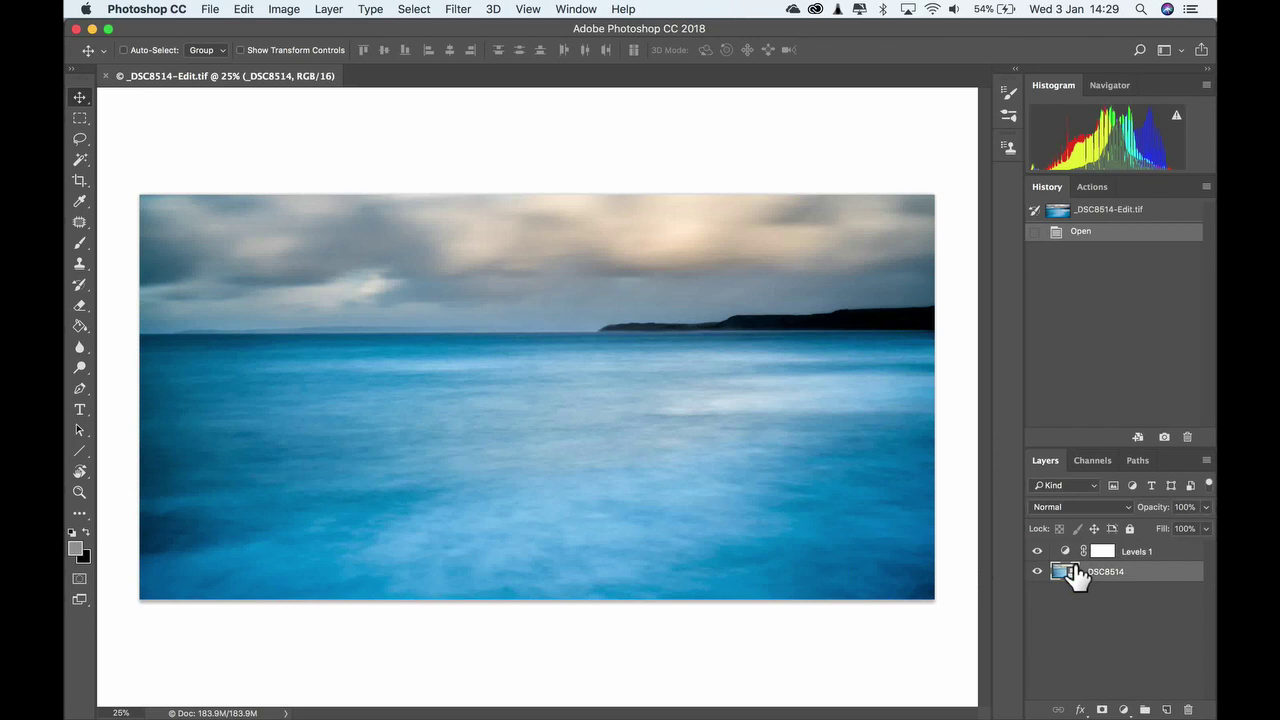
{"action": "left_click", "coordinate": [1091, 186]}
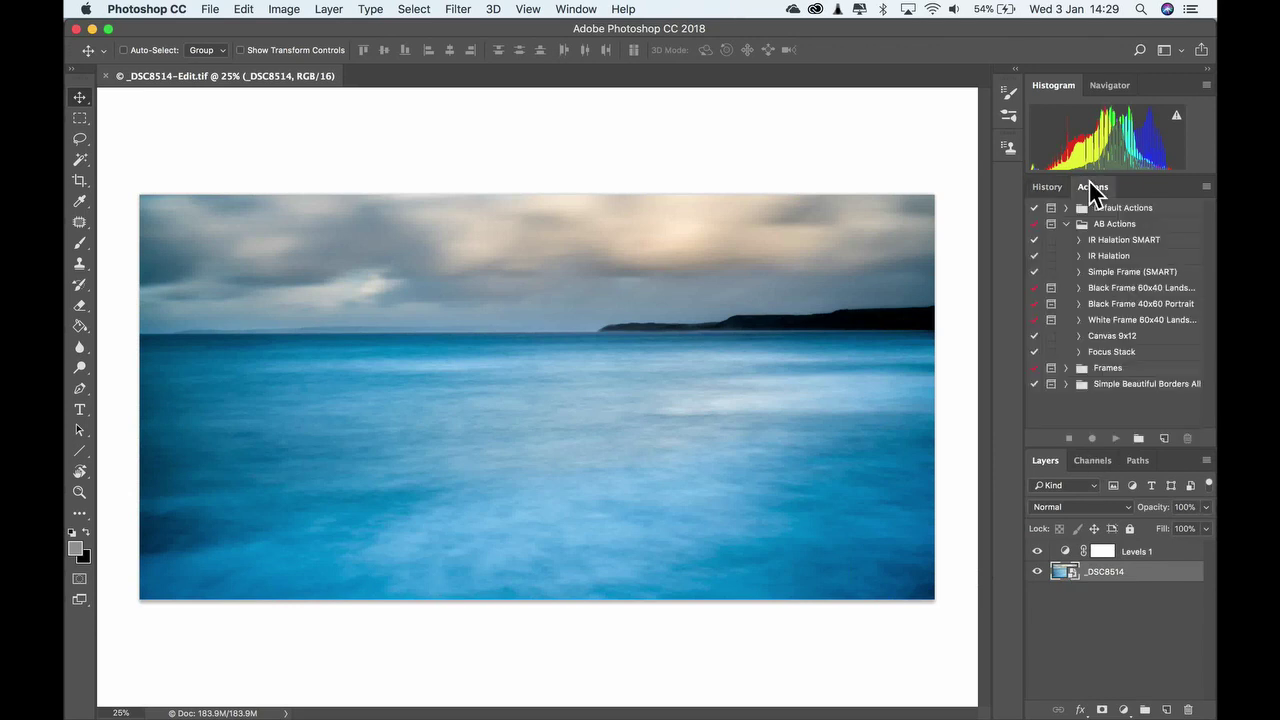
{"action": "left_click", "coordinate": [1097, 273]}
{"action": "left_click", "coordinate": [1115, 438]}
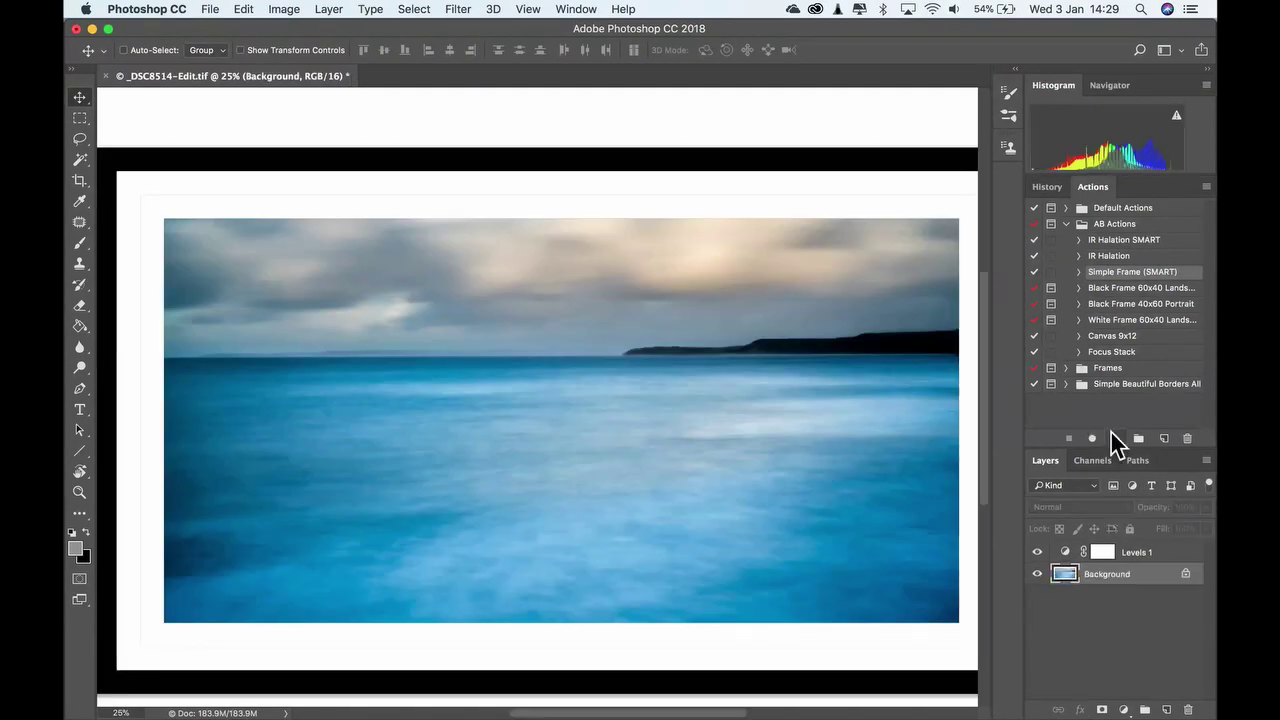
{"action": "key", "text": "super+minus"}
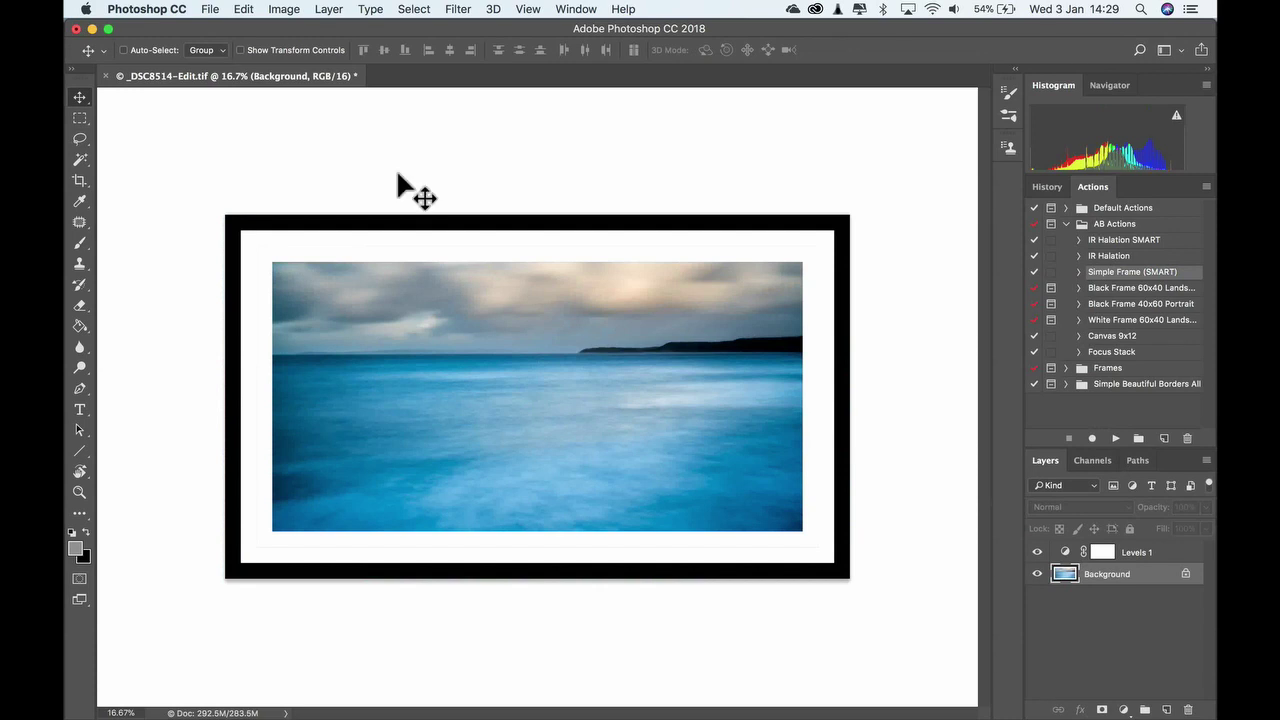
Quit Photoshop, saving the framed _DSC8514-Edit.tif, and return to the Lightroom library
{"action": "left_click", "coordinate": [156, 6]}
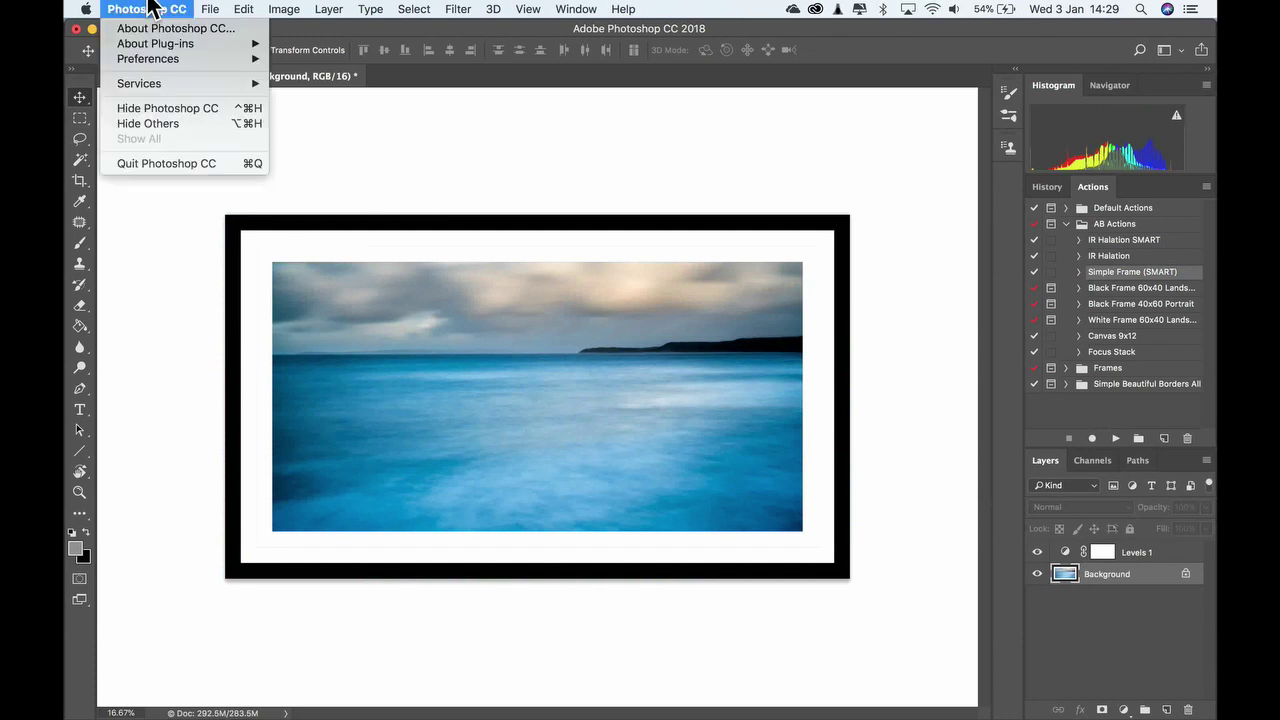
{"action": "left_click", "coordinate": [209, 156]}
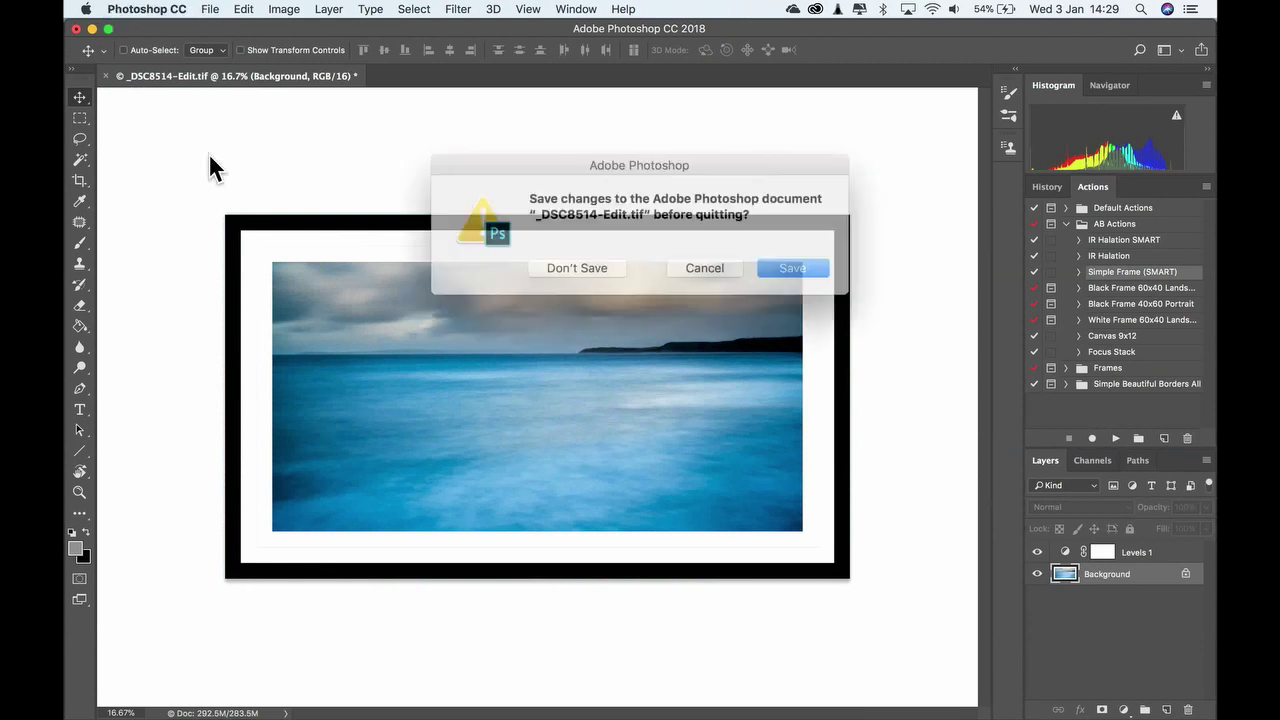
{"action": "left_click", "coordinate": [762, 258]}
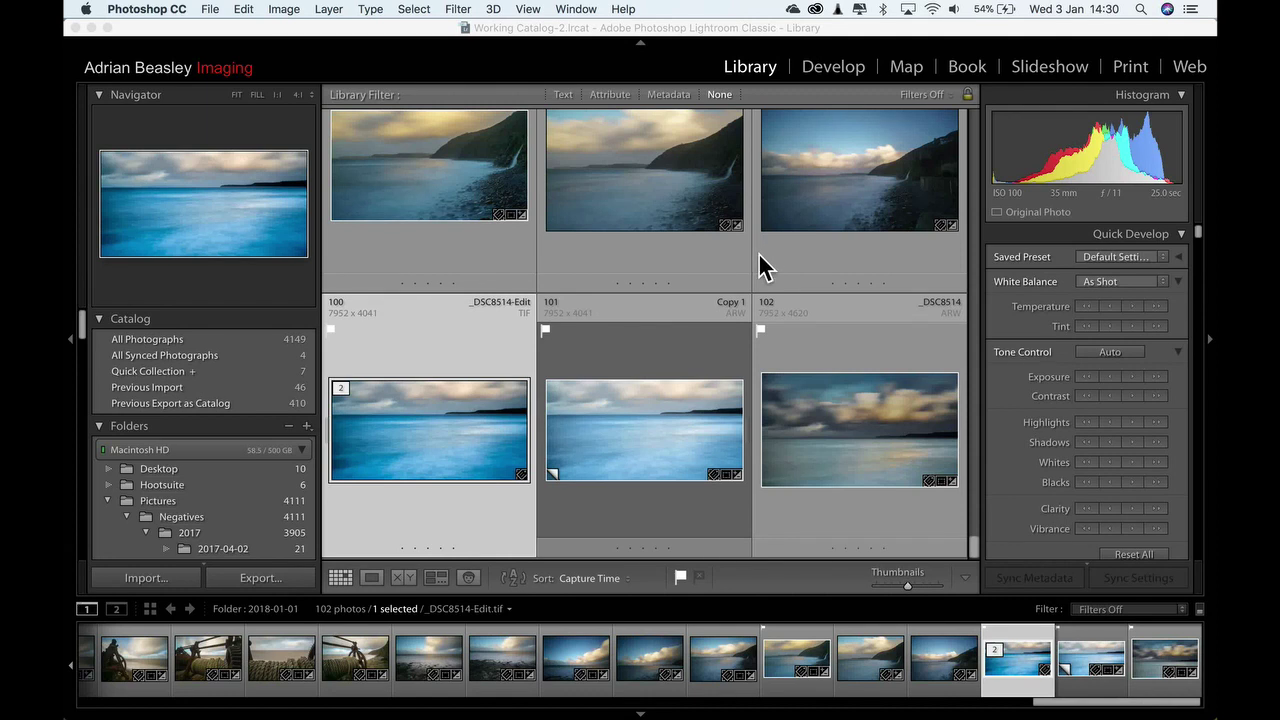
{"action": "left_click", "coordinate": [680, 411]}
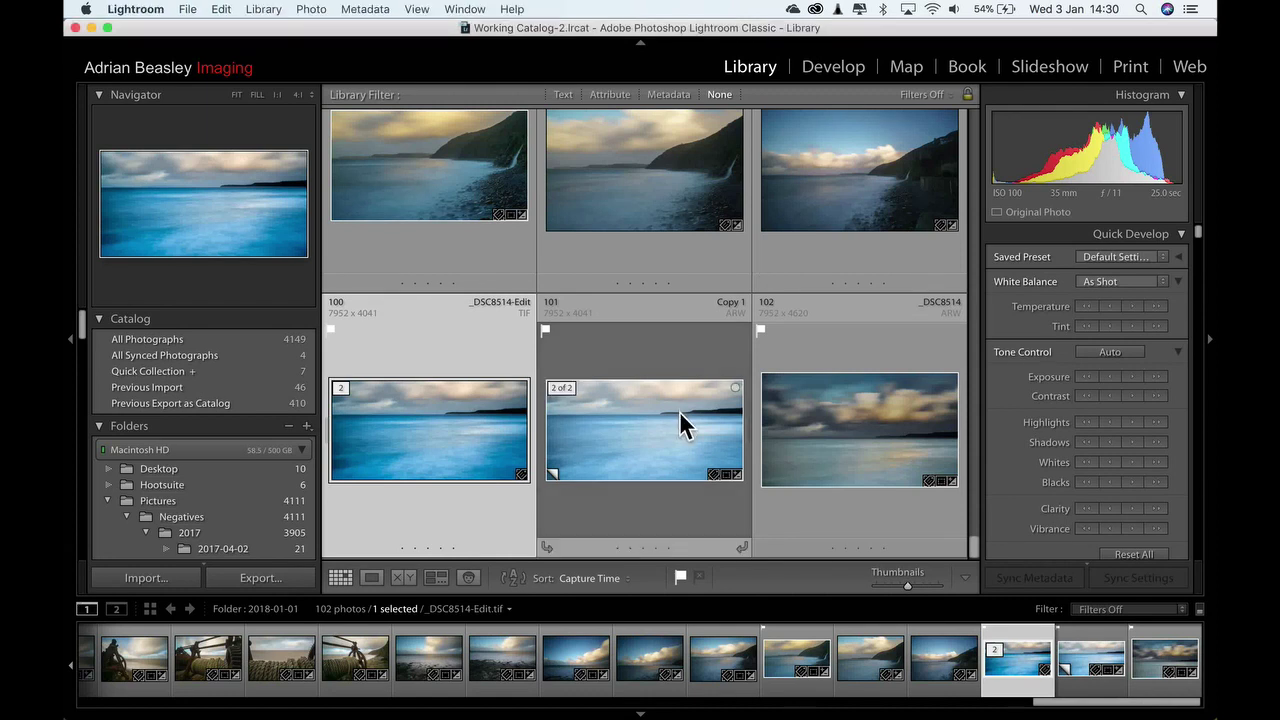